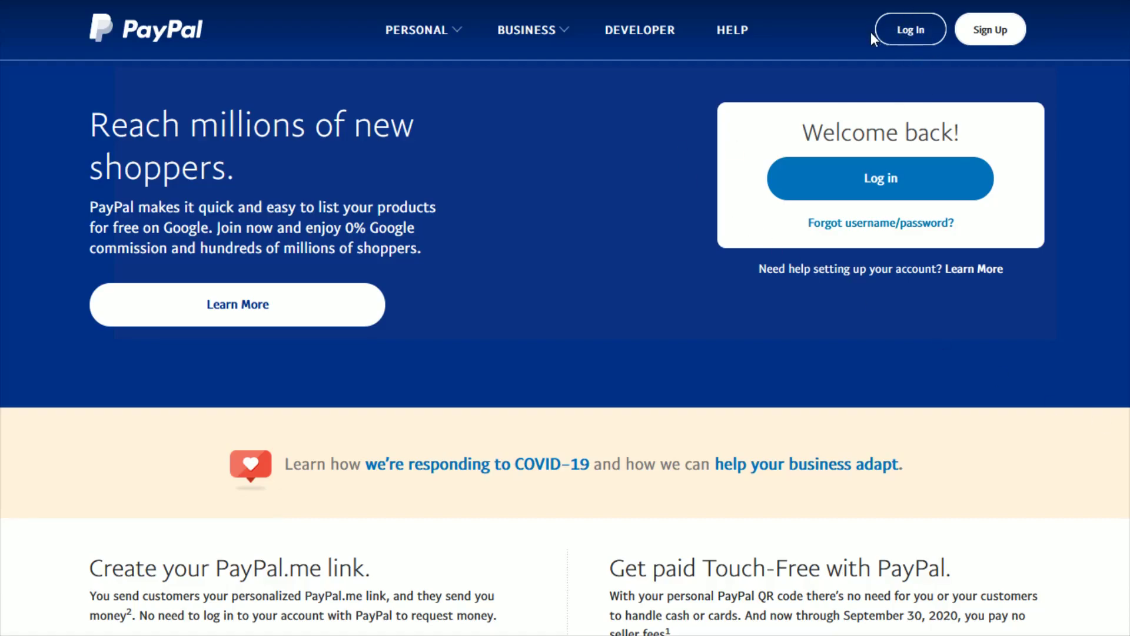
{"action": "left_click", "coordinate": [903, 32]}
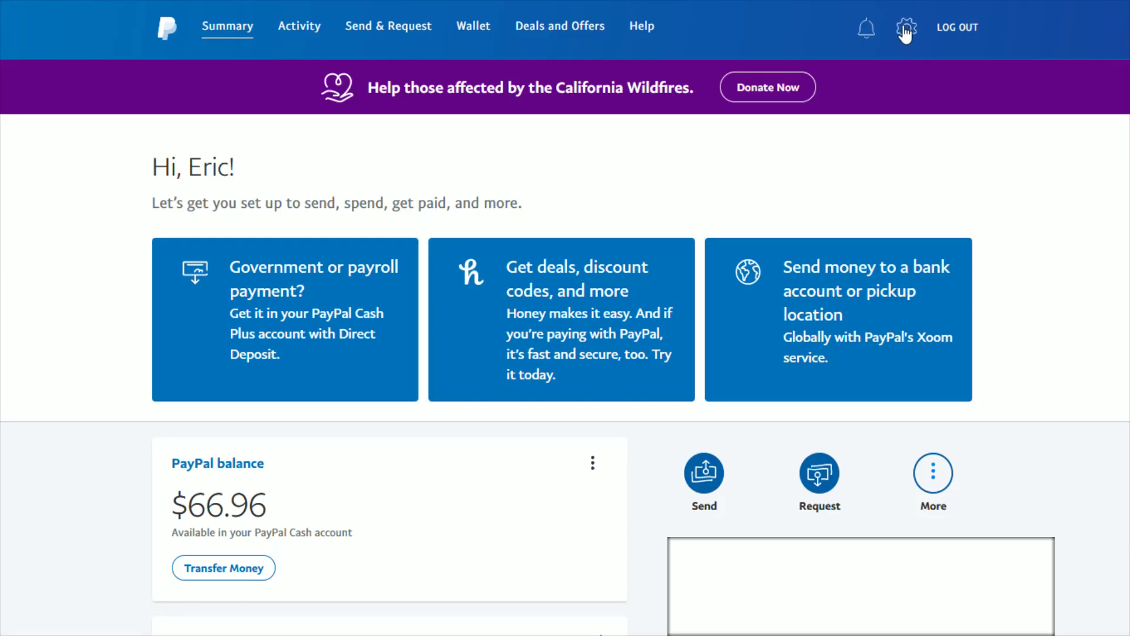
Open PayPal Settings from the gear icon and highlight the Address section heading
{"action": "left_click", "coordinate": [906, 30]}
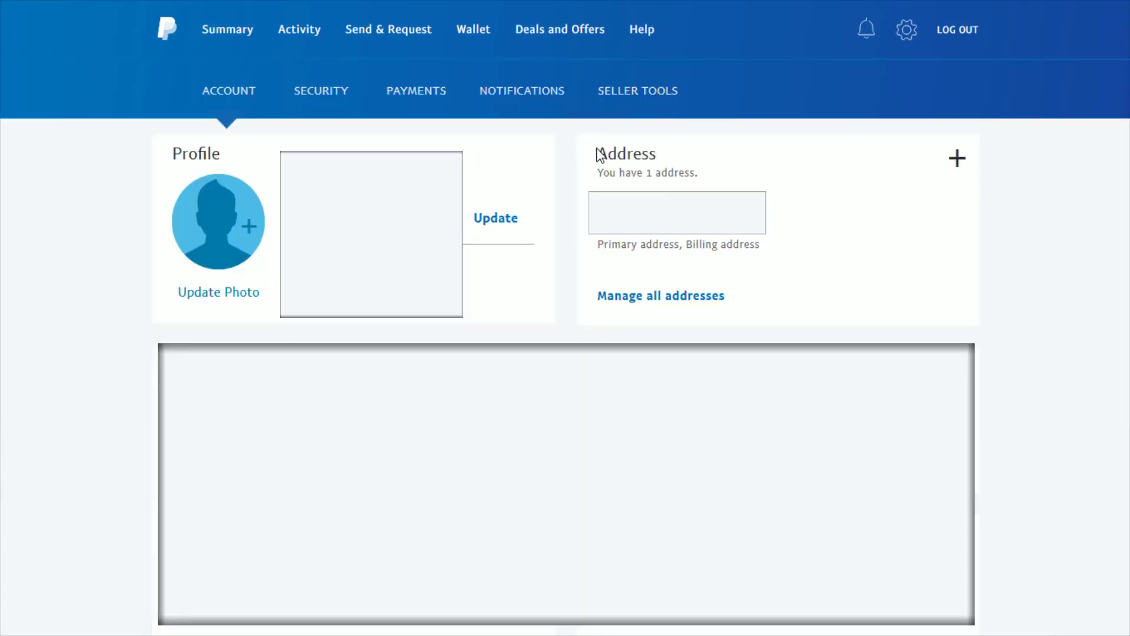
{"action": "left_click_drag", "start_coordinate": [598, 152], "coordinate": [720, 152]}
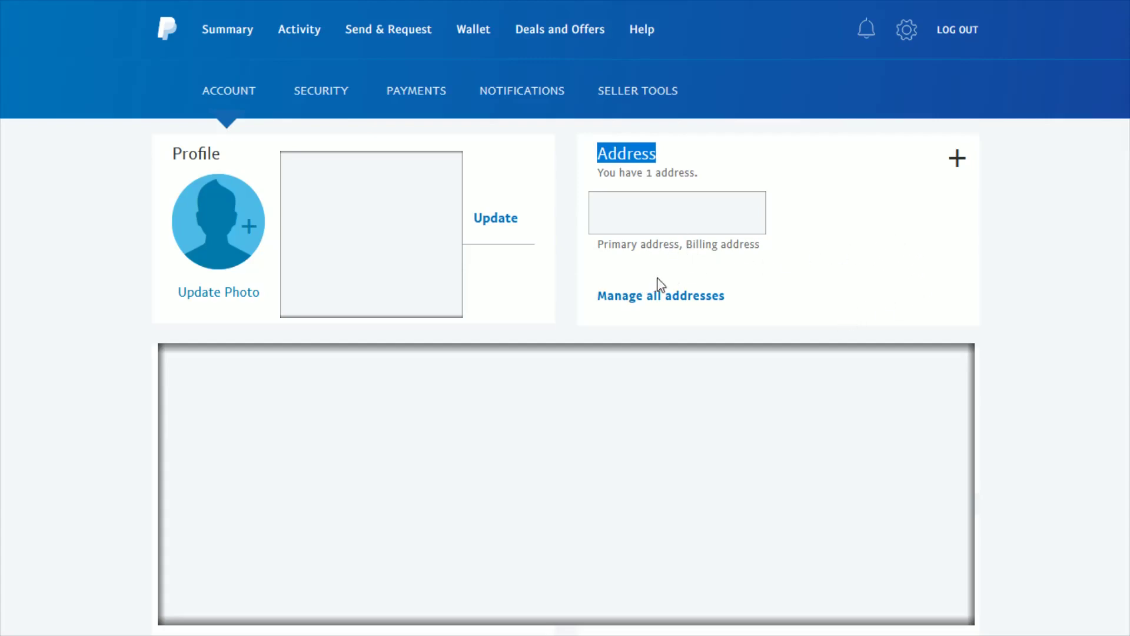
Open 'Manage all addresses' and check the Primary, Billing address label
{"action": "left_click", "coordinate": [649, 307]}
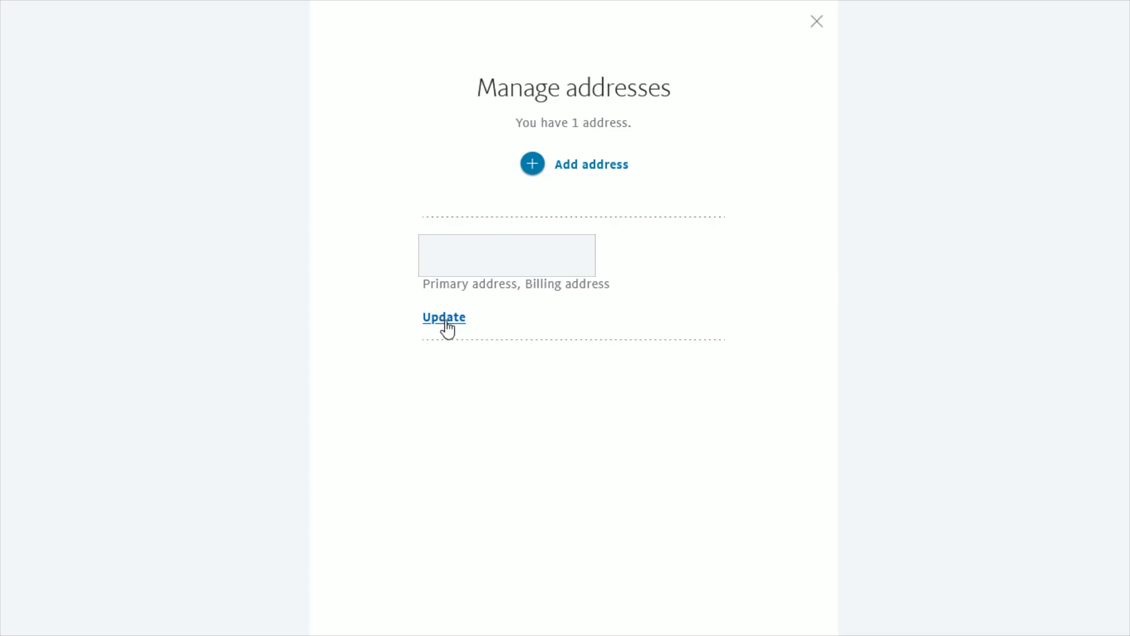
{"action": "left_click_drag", "start_coordinate": [422, 282], "coordinate": [617, 296]}
{"action": "left_click", "coordinate": [567, 312]}
Choose Update under the primary billing address to open 'Update this address'
{"action": "left_click", "coordinate": [440, 319]}
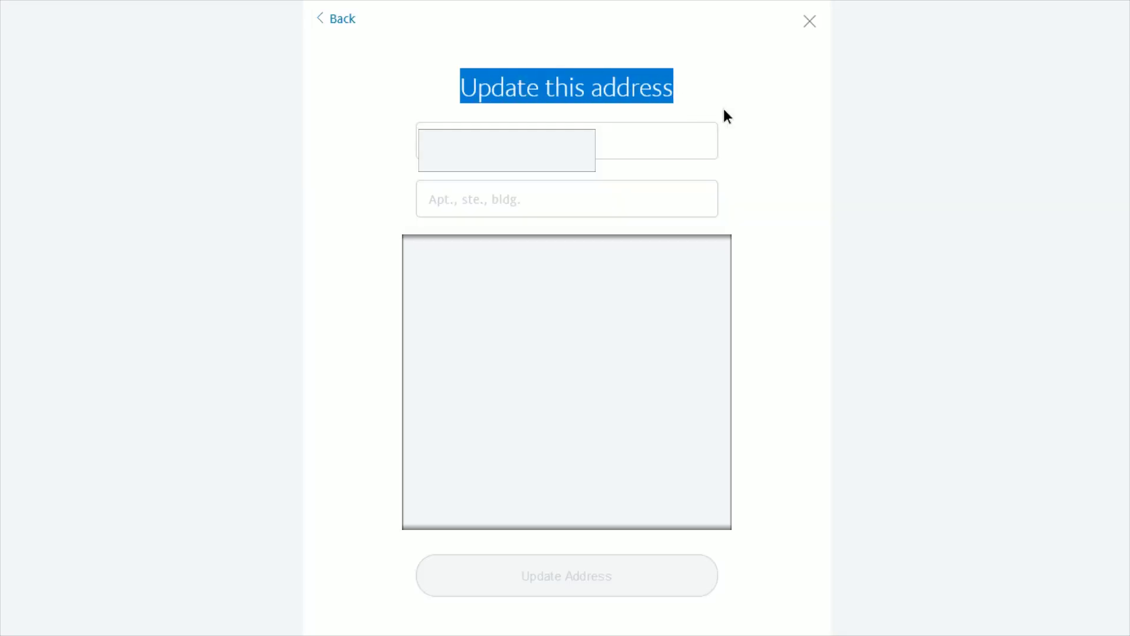